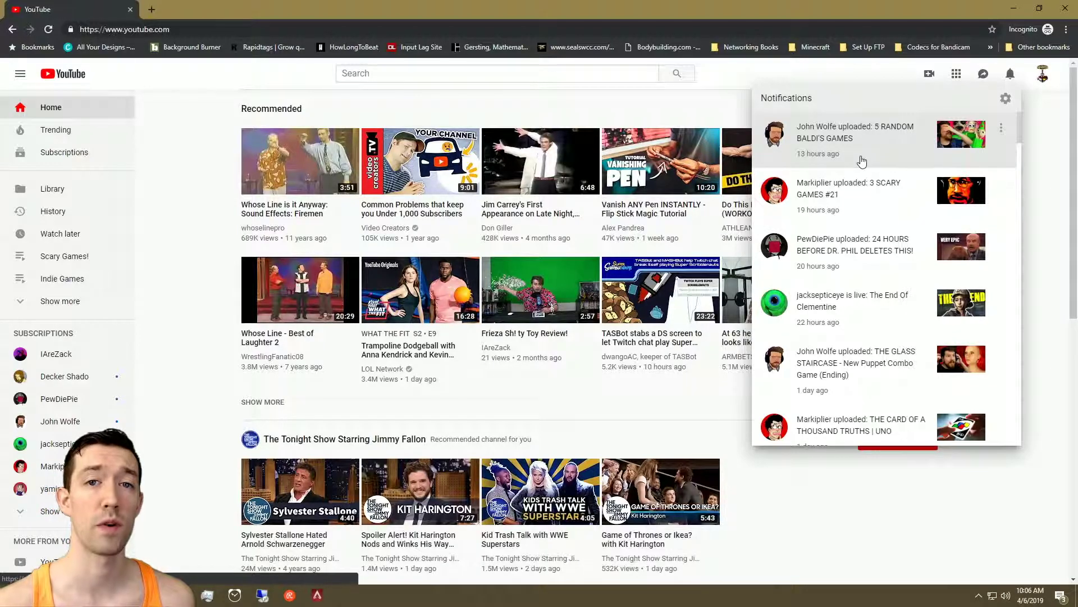
Close the notifications list and open the Notifications page of the account settings
key("Escape")
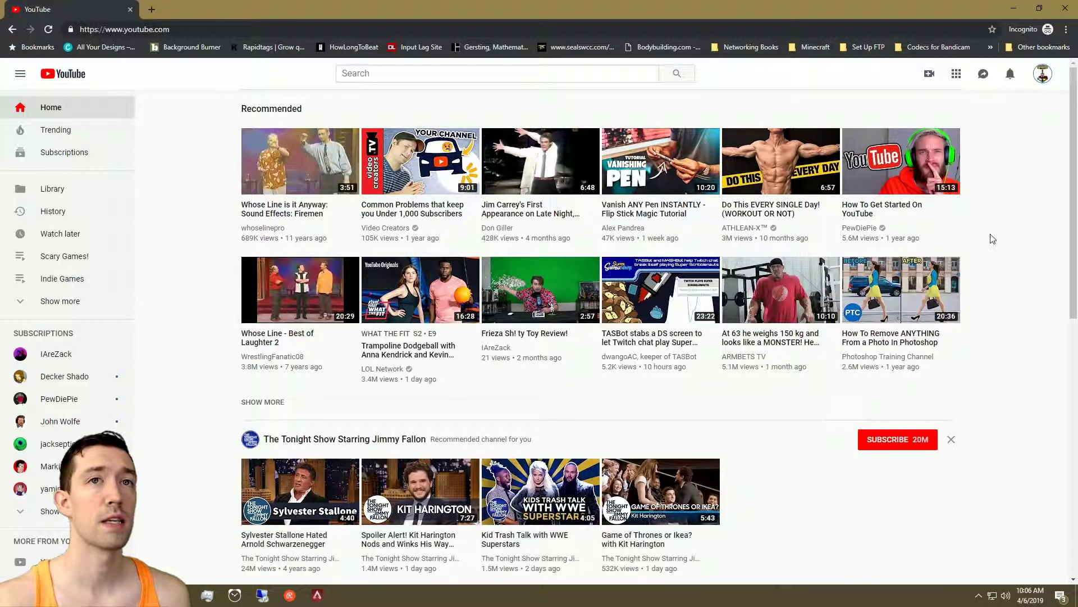
left_click(1042, 76)
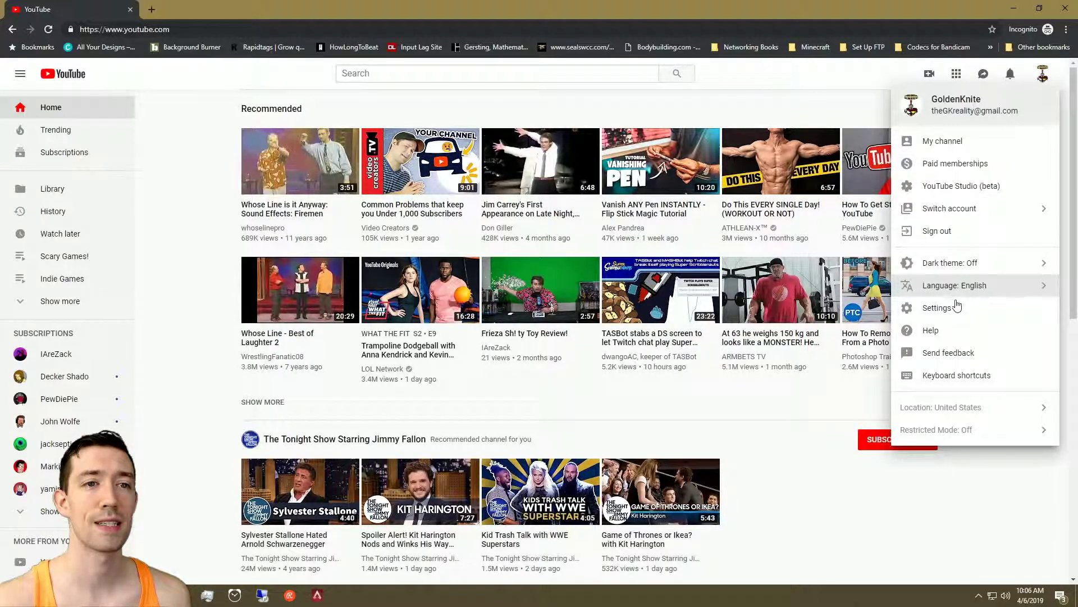
left_click(952, 306)
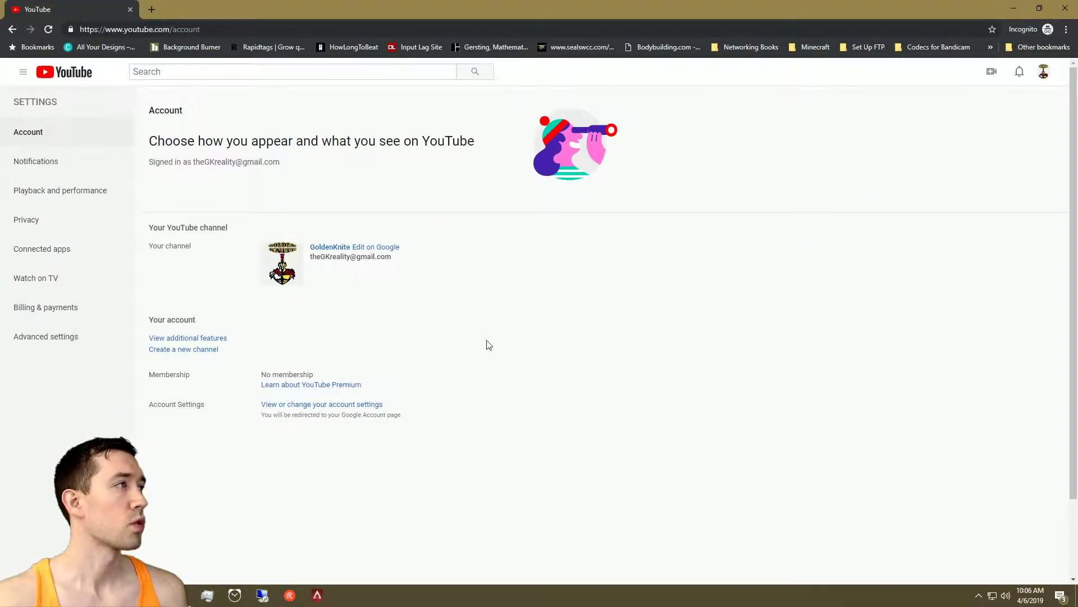
left_click(52, 167)
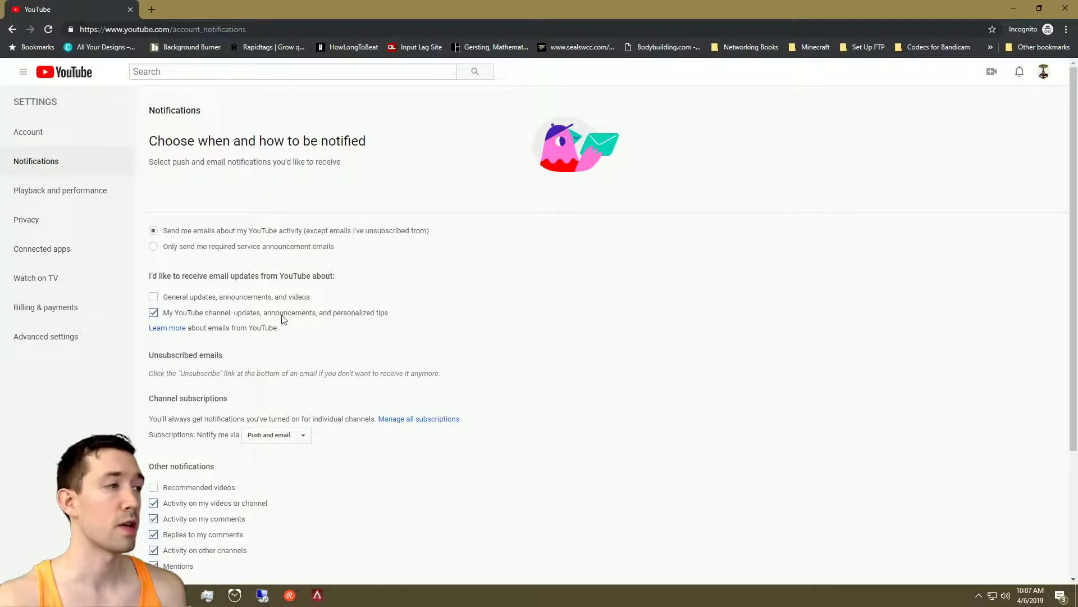
Set the notification method for channel subscriptions to Push and email
scroll(261, 275, "down", 2)
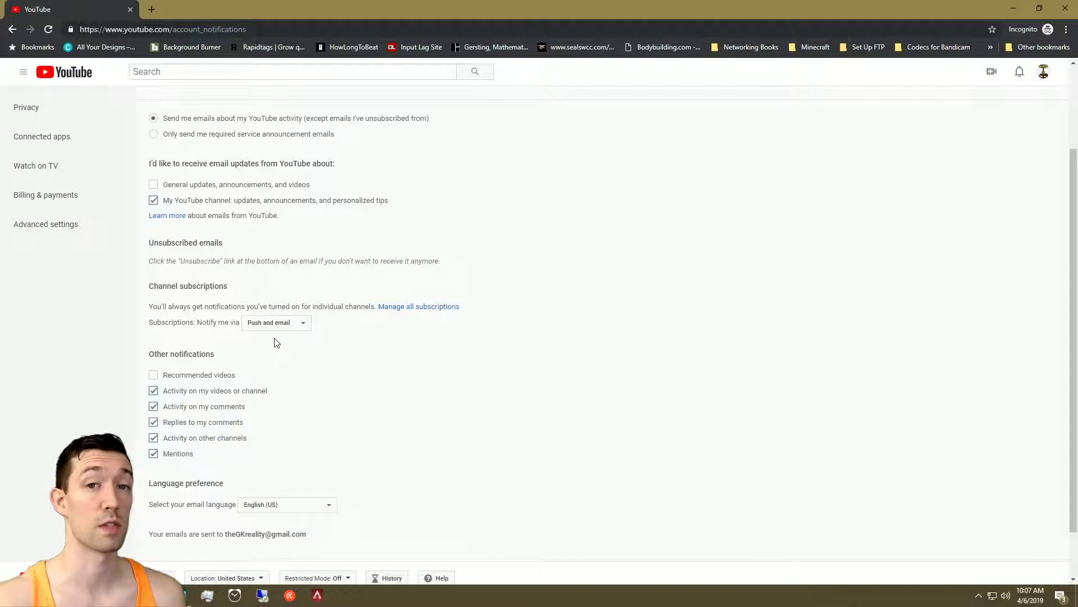
left_click(289, 328)
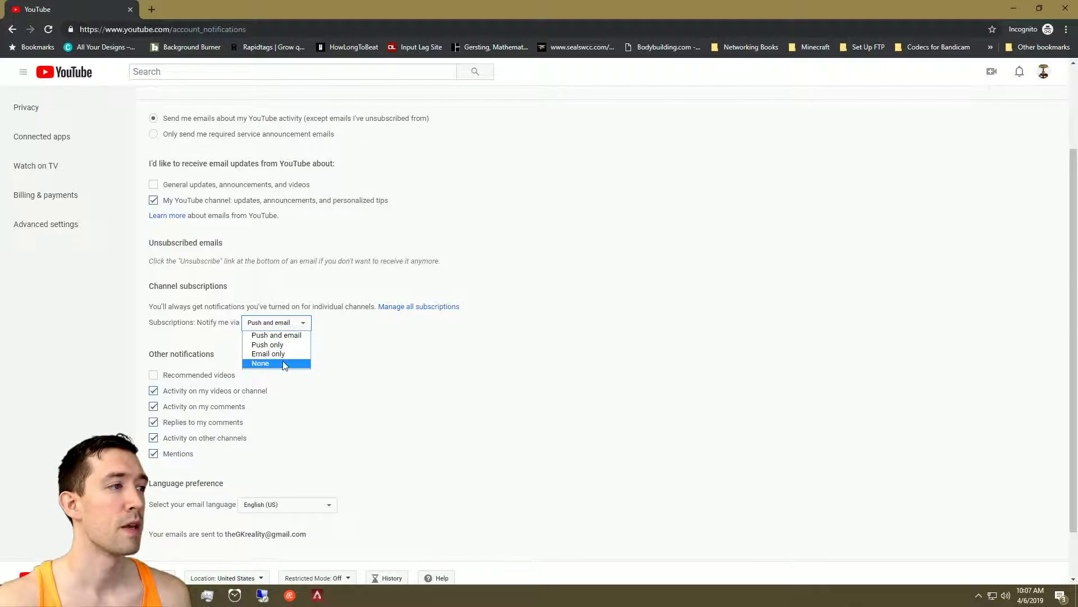
left_click(285, 336)
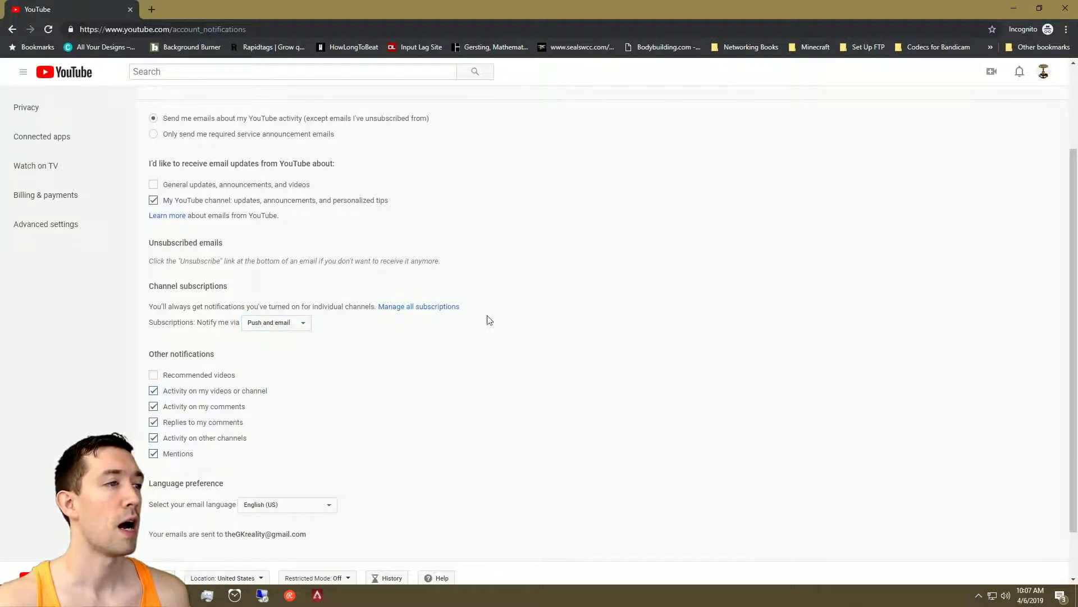
Review the other notification options and open the page for managing all channel subscriptions
scroll(382, 346, "down", 1)
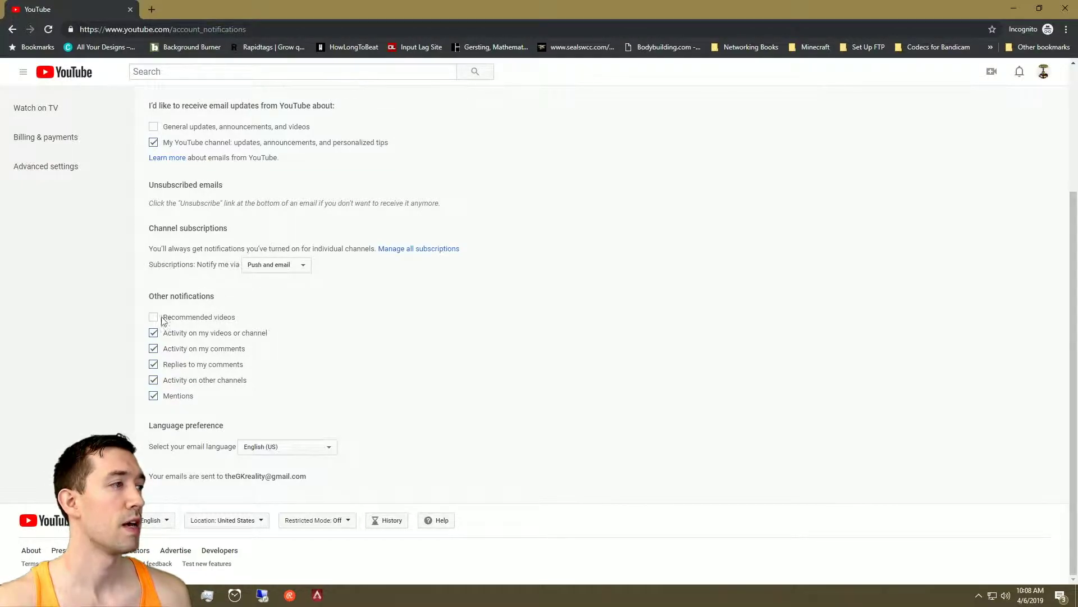
left_click(153, 380)
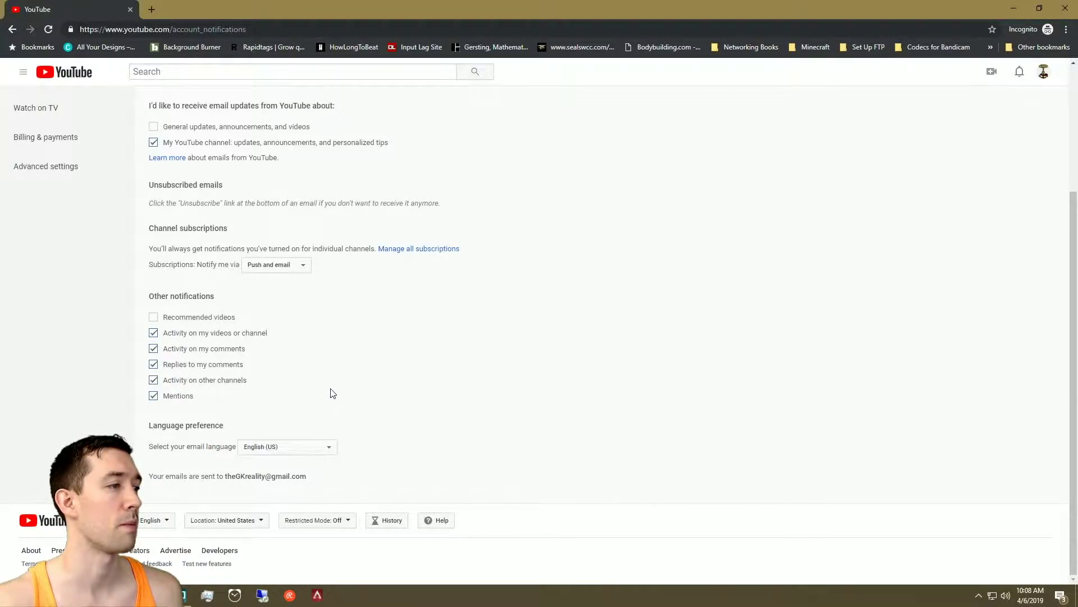
scroll(333, 393, "up", 1)
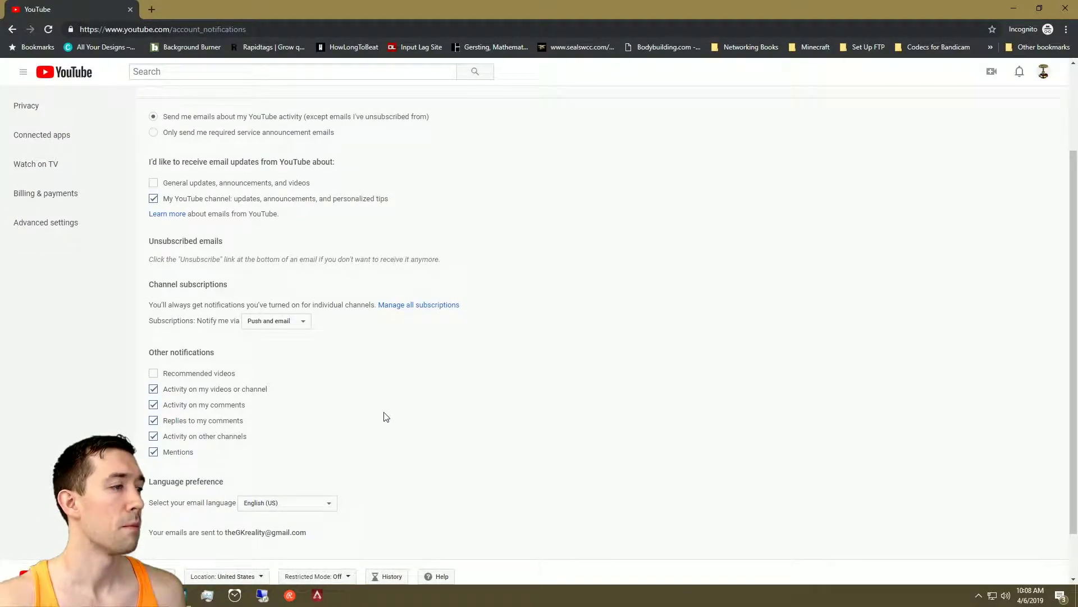
left_click(411, 308)
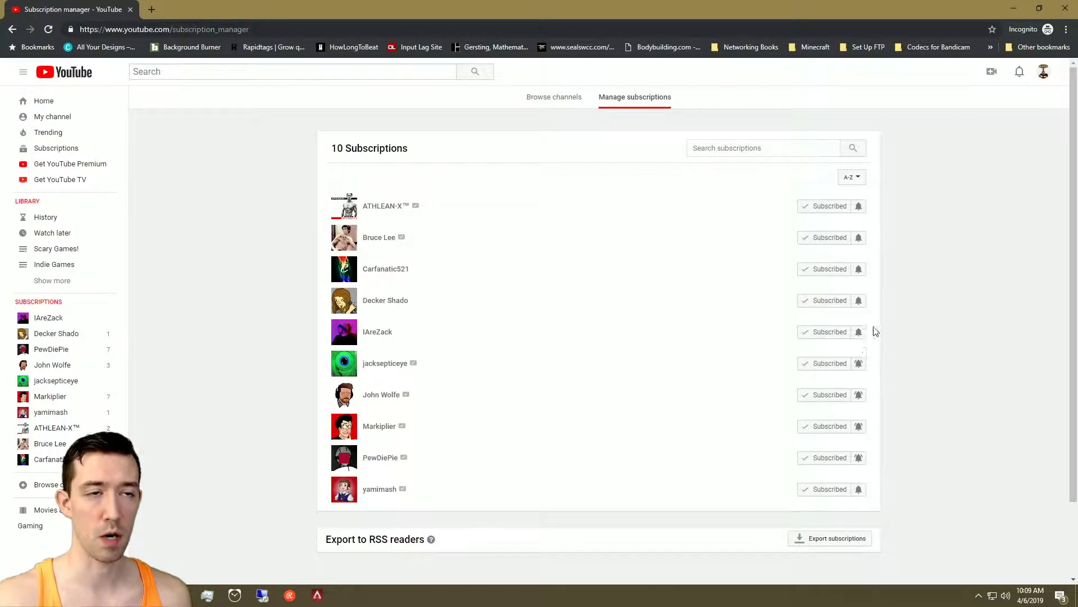
left_click(858, 208)
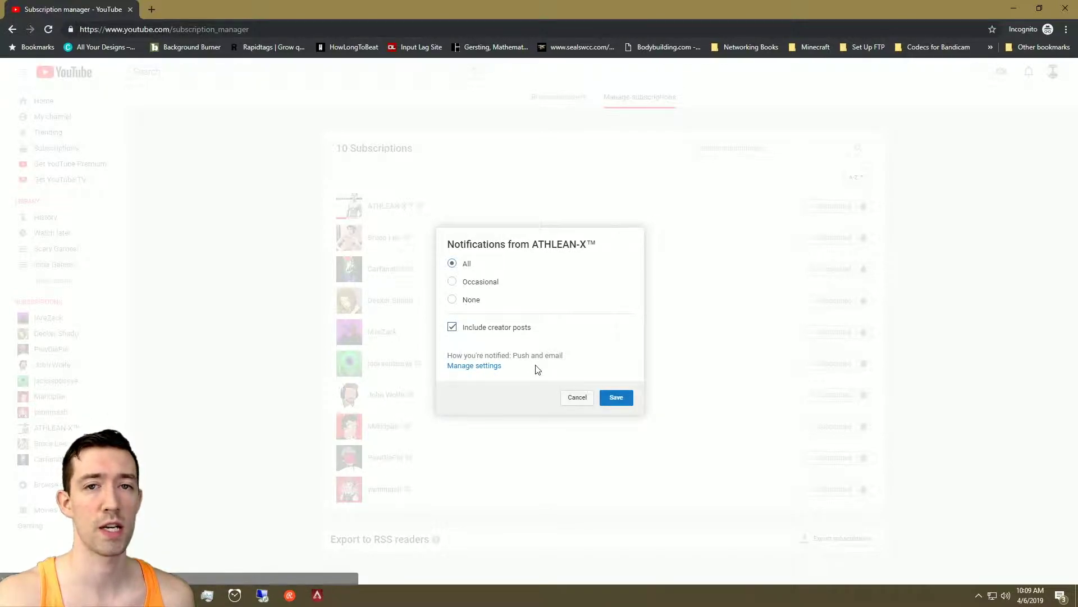
left_click(453, 283)
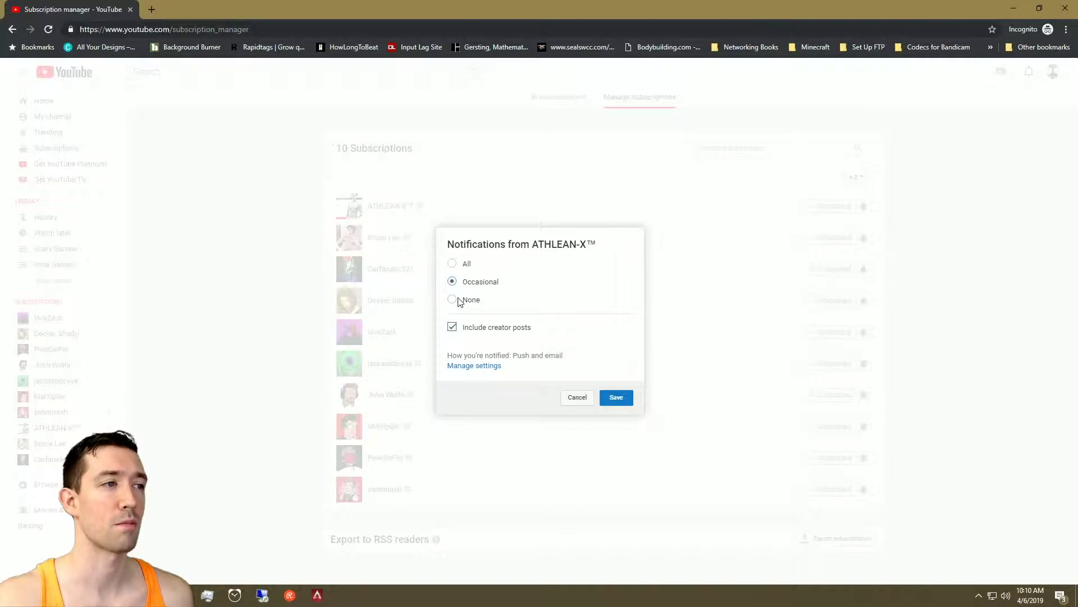
left_click(574, 397)
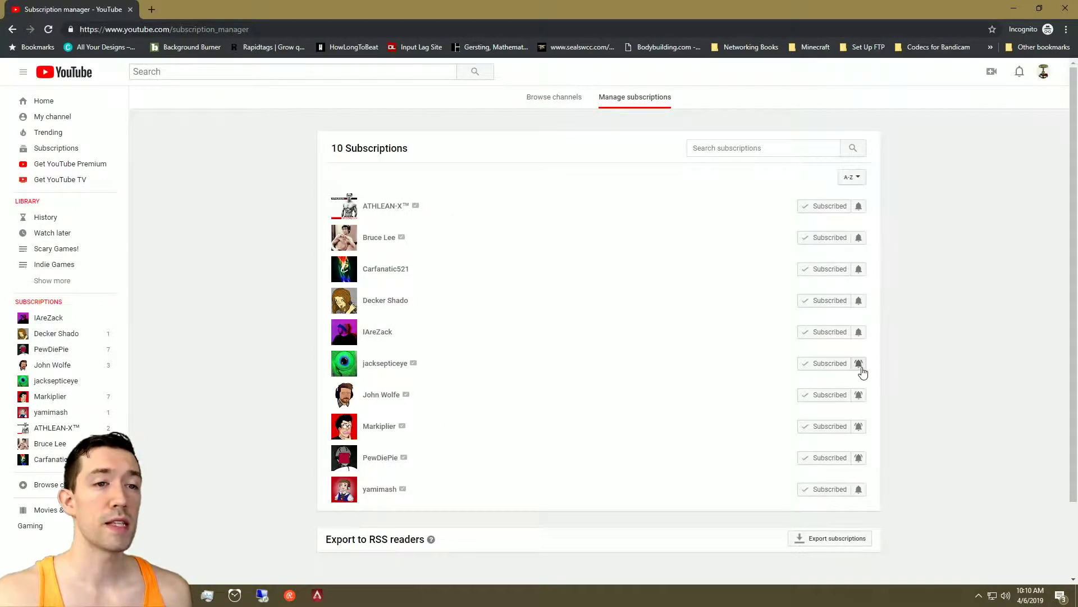
Set the notifications from the jacksepticeye channel to None and save the change
left_click(859, 365)
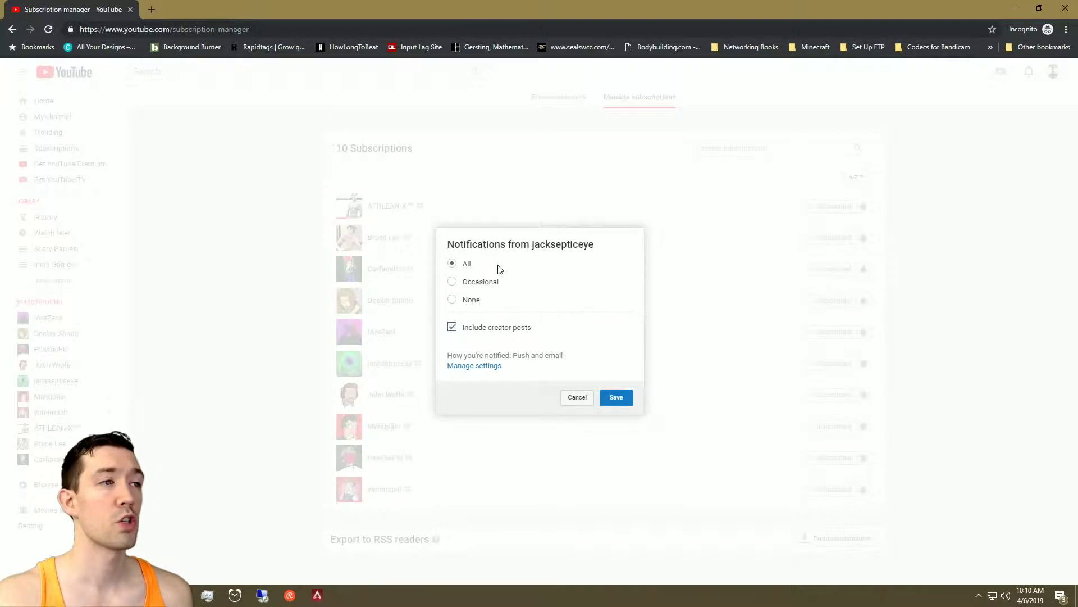
left_click(452, 299)
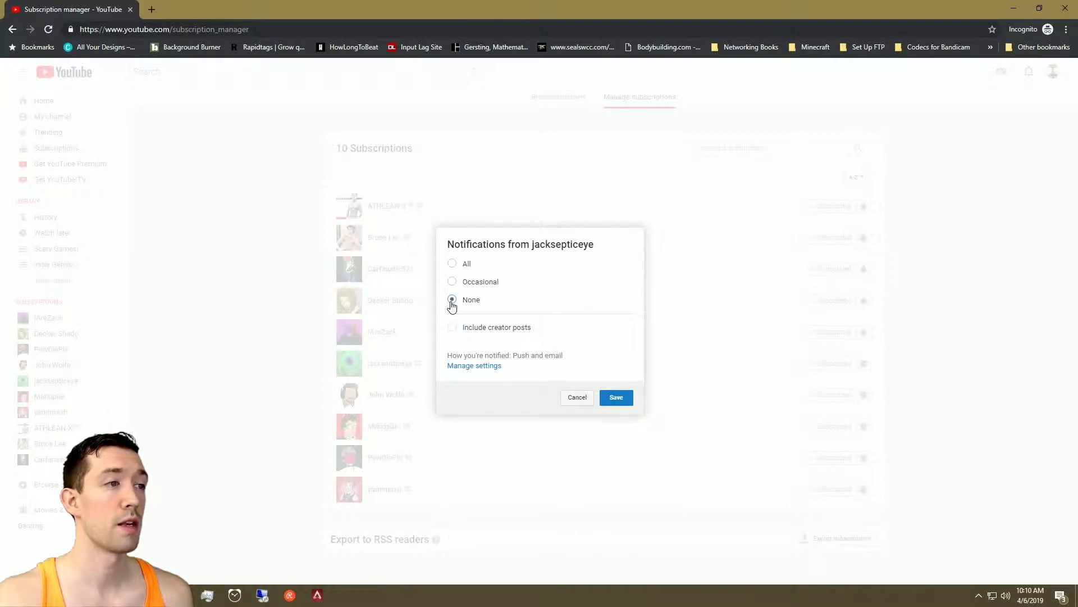
left_click(615, 399)
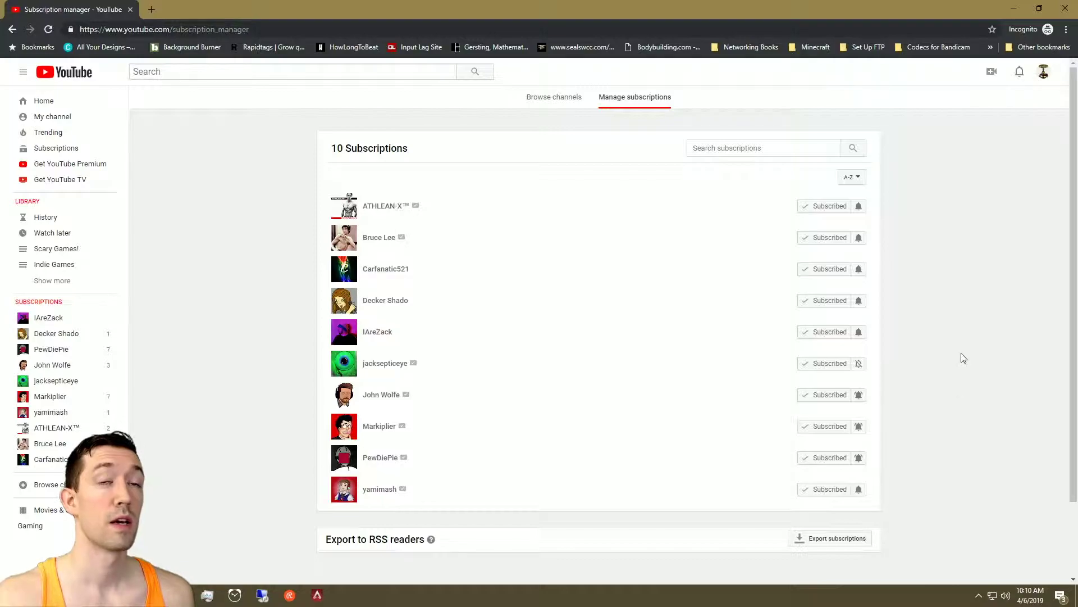
Set the notifications from jacksepticeye to All, include creator posts, and save the change
left_click(858, 364)
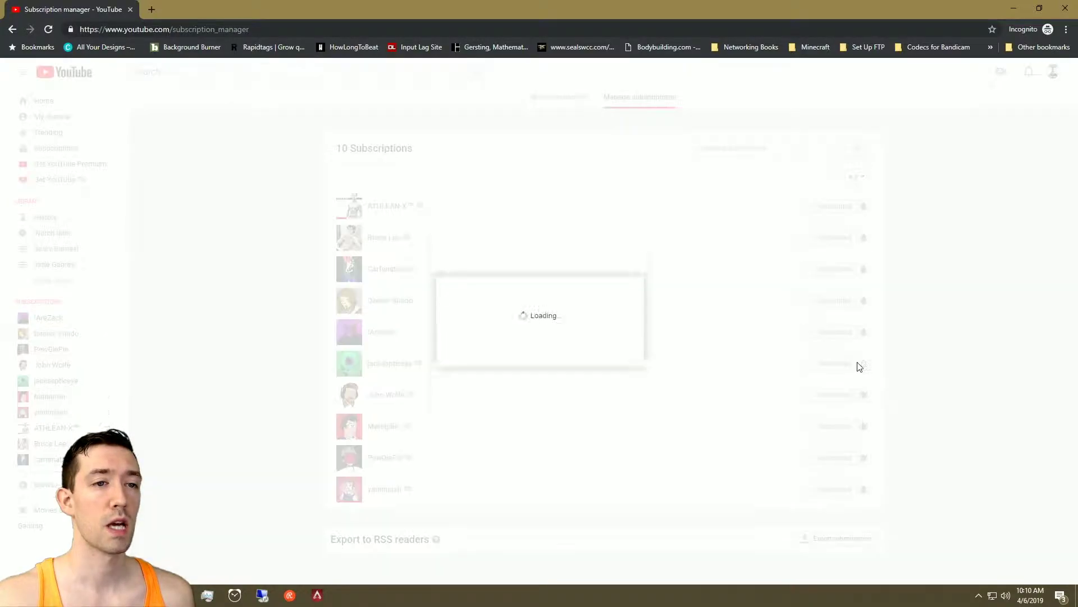
left_click(453, 264)
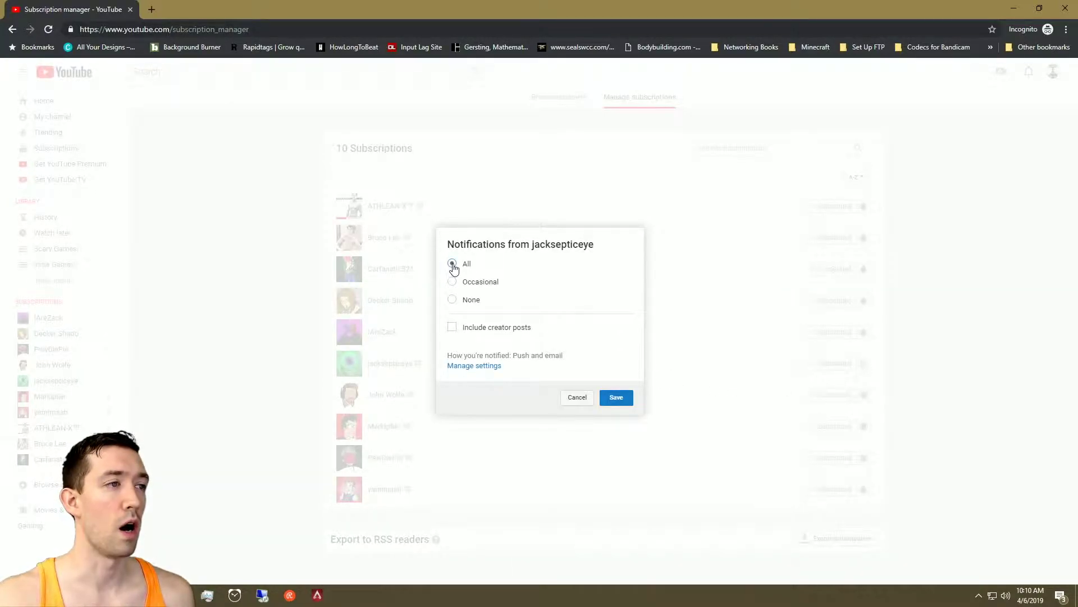
left_click(452, 327)
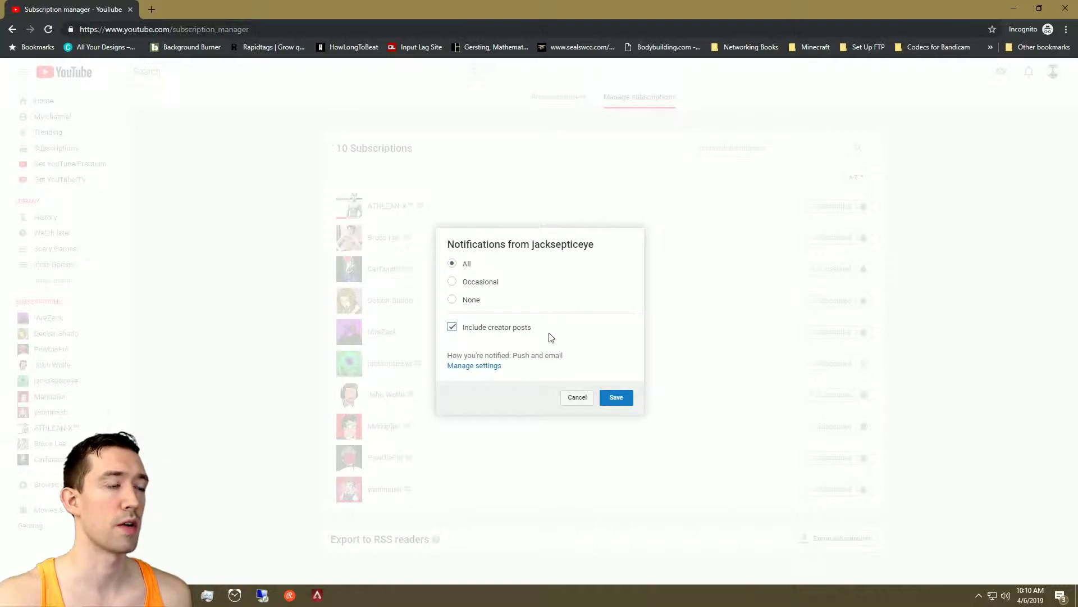
left_click(616, 398)
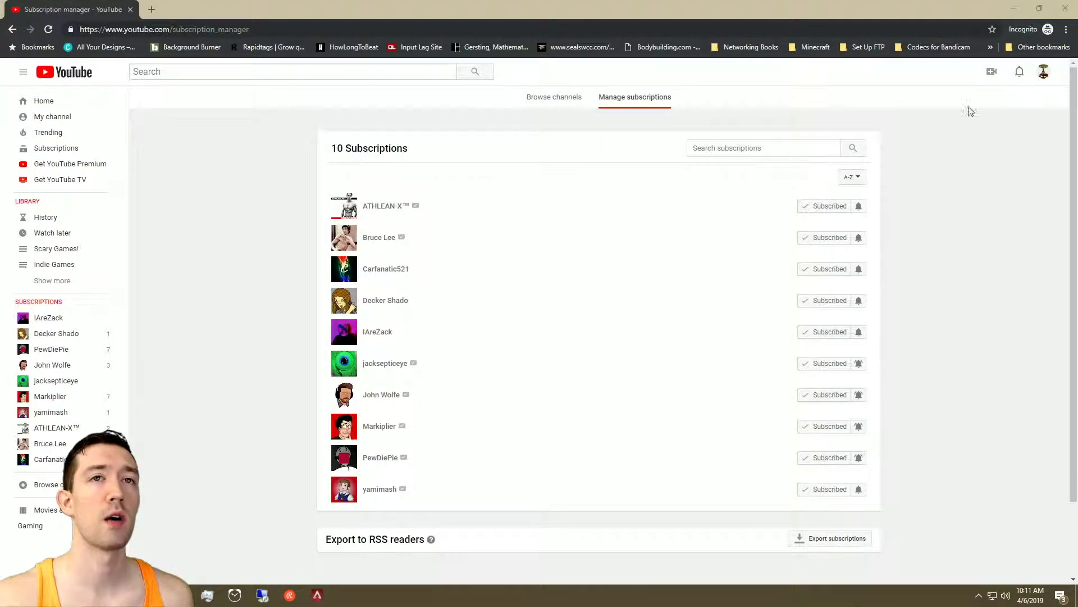
Open the YouTube Help article about not receiving notifications, showing its Android instructions
left_click(1044, 72)
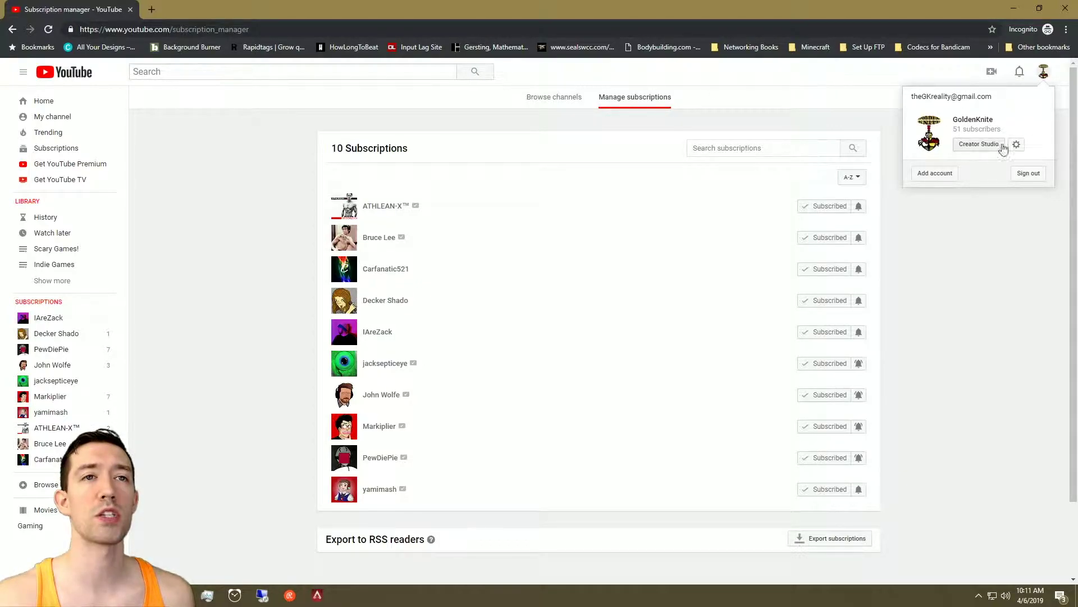
left_click(1044, 77)
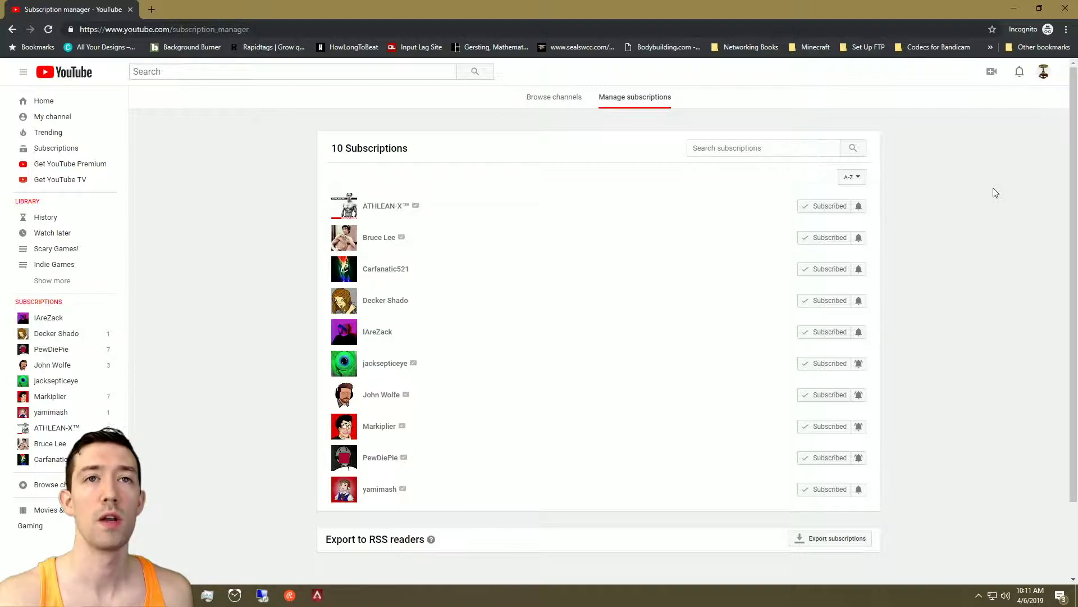
left_click(1043, 73)
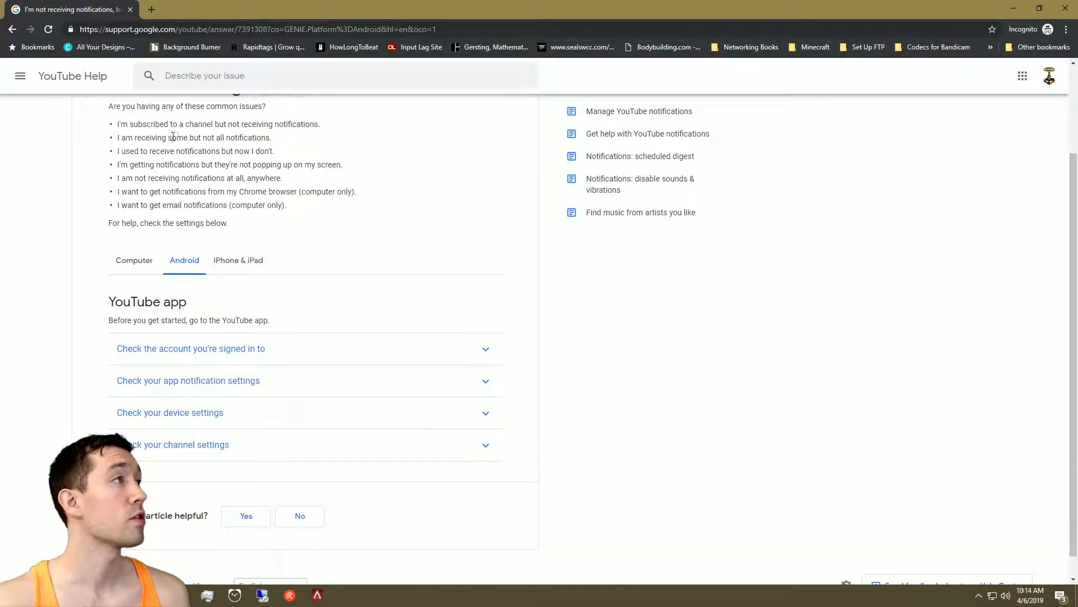
Review the listed common issues and the Android instructions for checking the signed-in account, then collapse that section
scroll(365, 236, "up", 2)
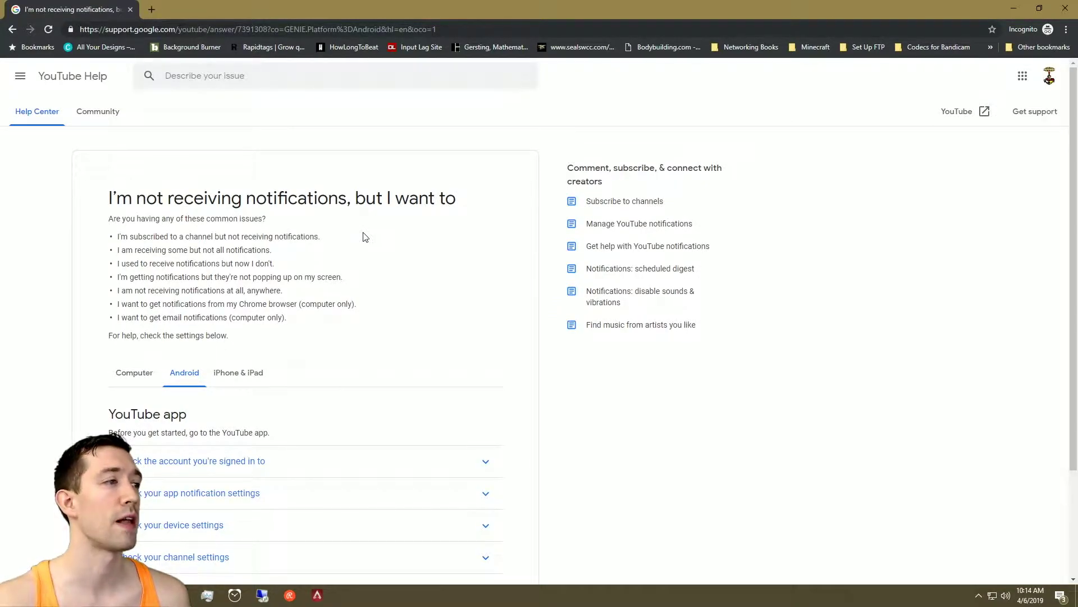
scroll(364, 236, "down", 2)
scroll(315, 298, "down", 1)
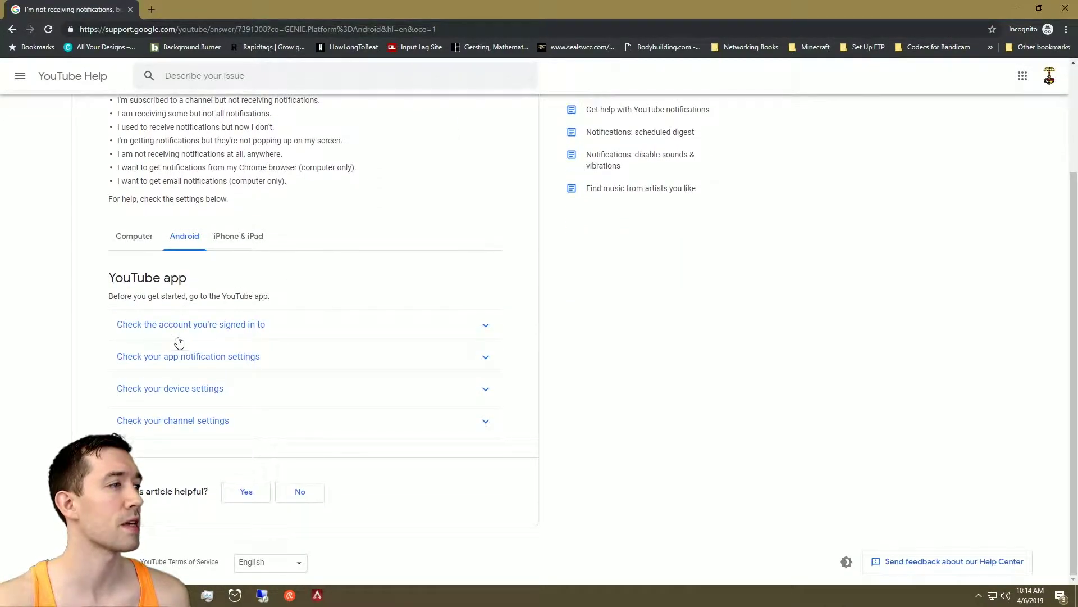
left_click(204, 332)
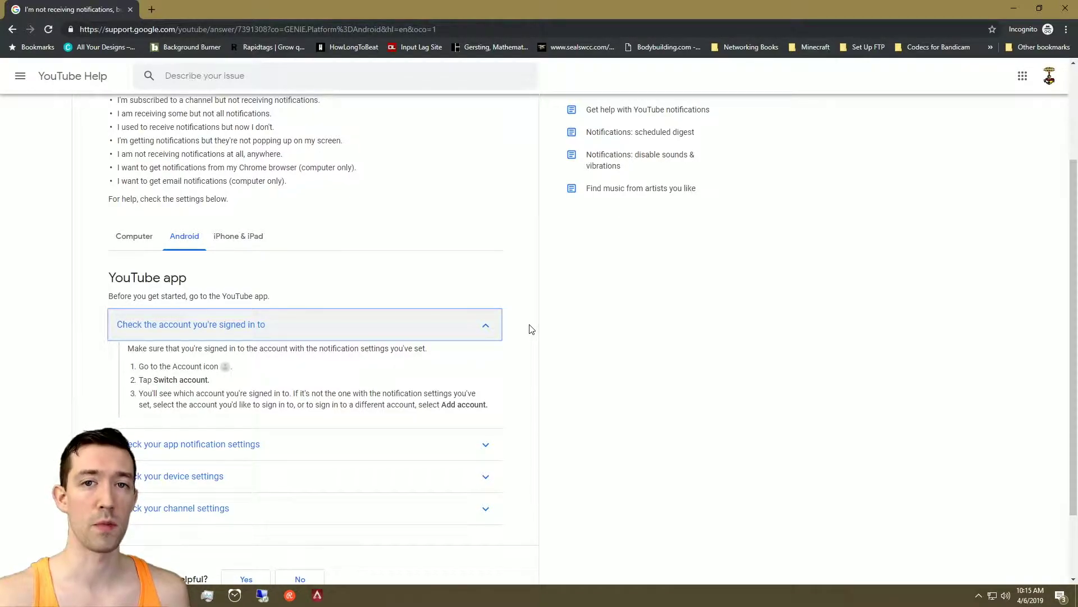
left_click(310, 332)
Read the Android instructions for checking the app notification settings and collapse the section
left_click(263, 351)
scroll(263, 349, "down", 1)
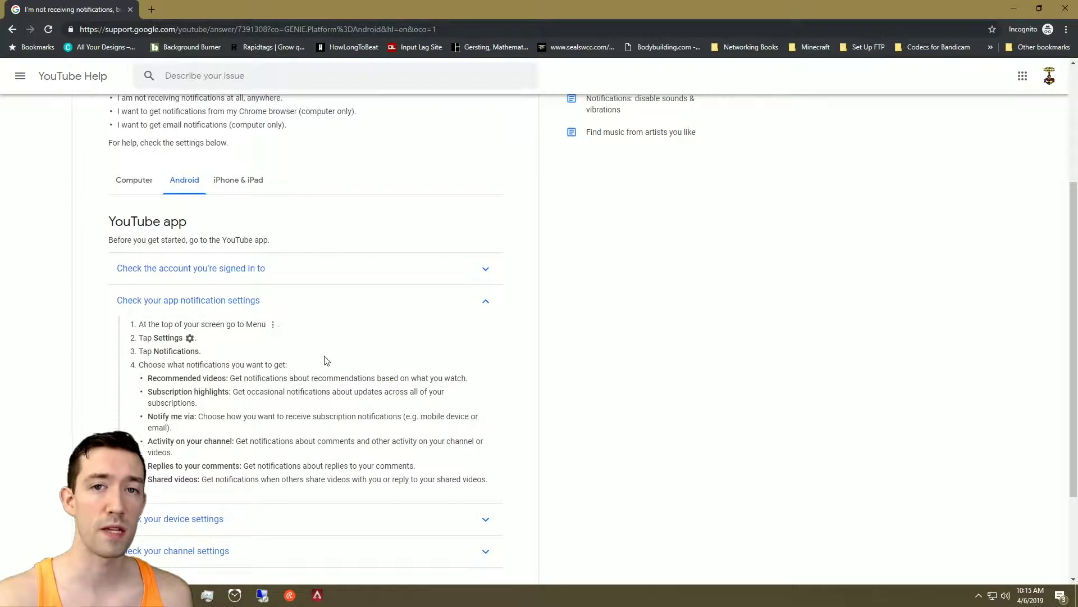
left_click(417, 309)
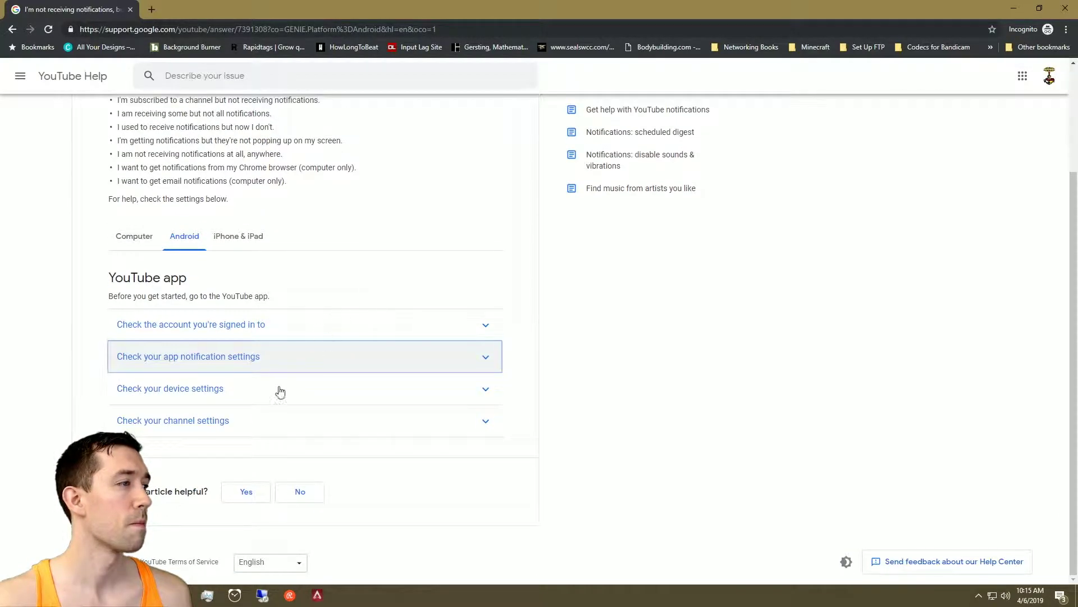
Read the Android instructions for checking the device settings and the channel settings, collapsing each section
left_click(275, 389)
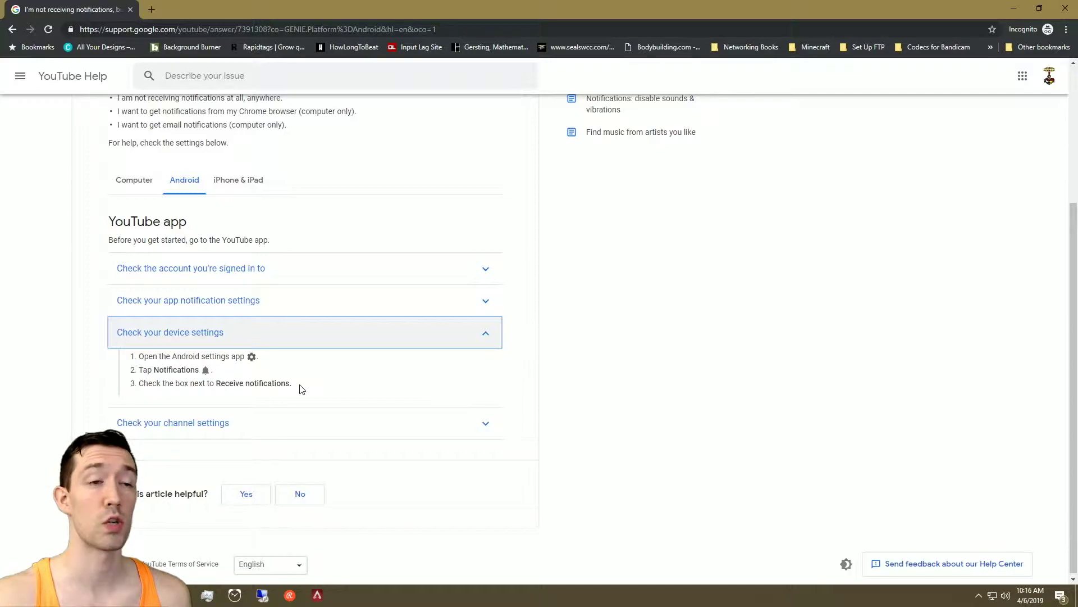
left_click(296, 332)
left_click(236, 365)
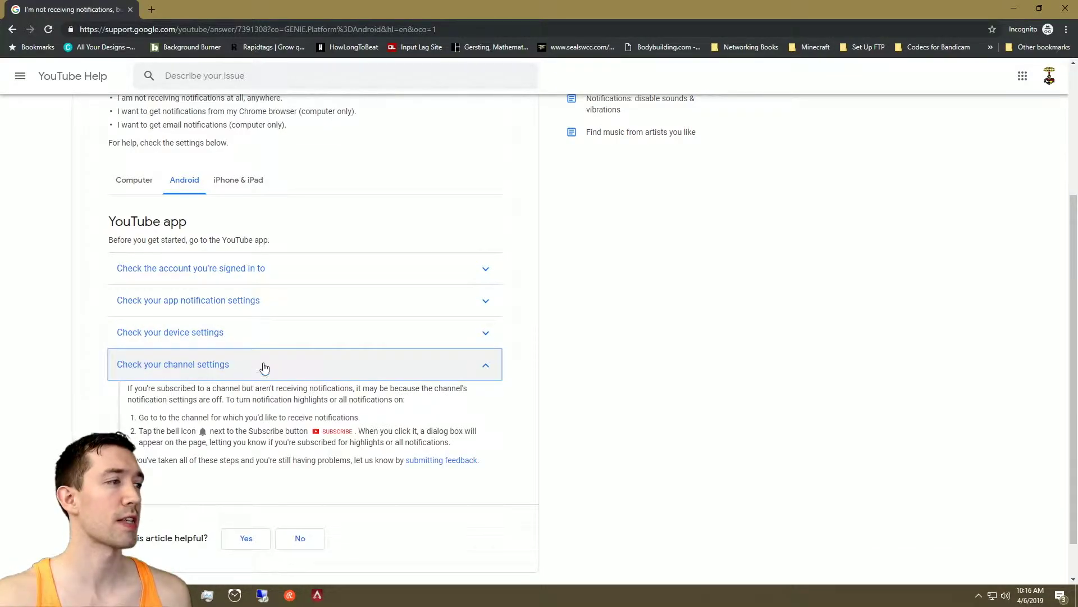
left_click(308, 378)
Show the iPhone & iPad instructions and read the sections on checking device settings and channel settings
left_click(236, 238)
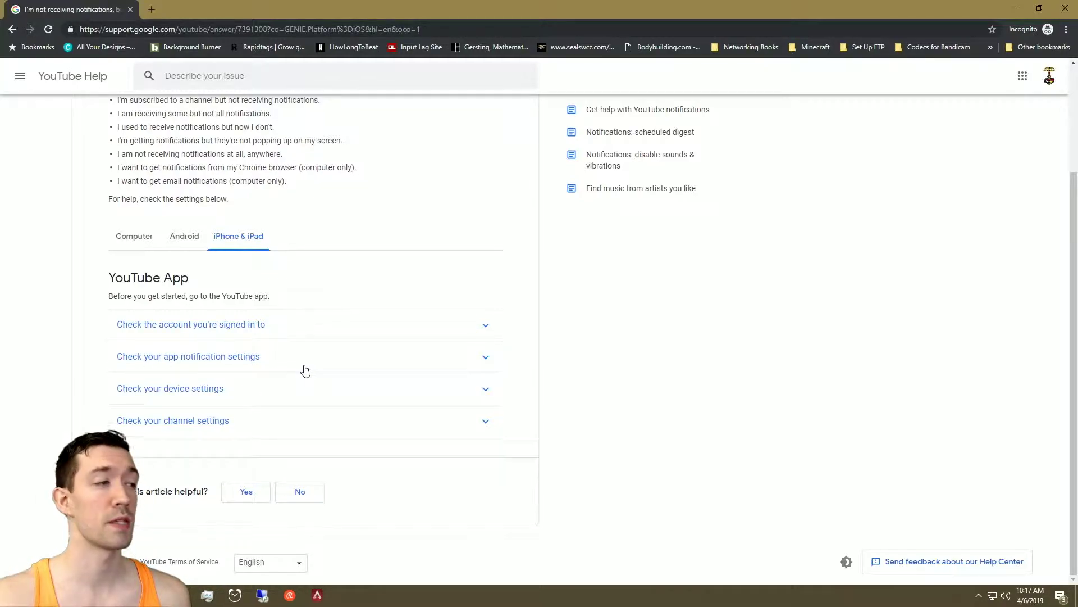
left_click(218, 397)
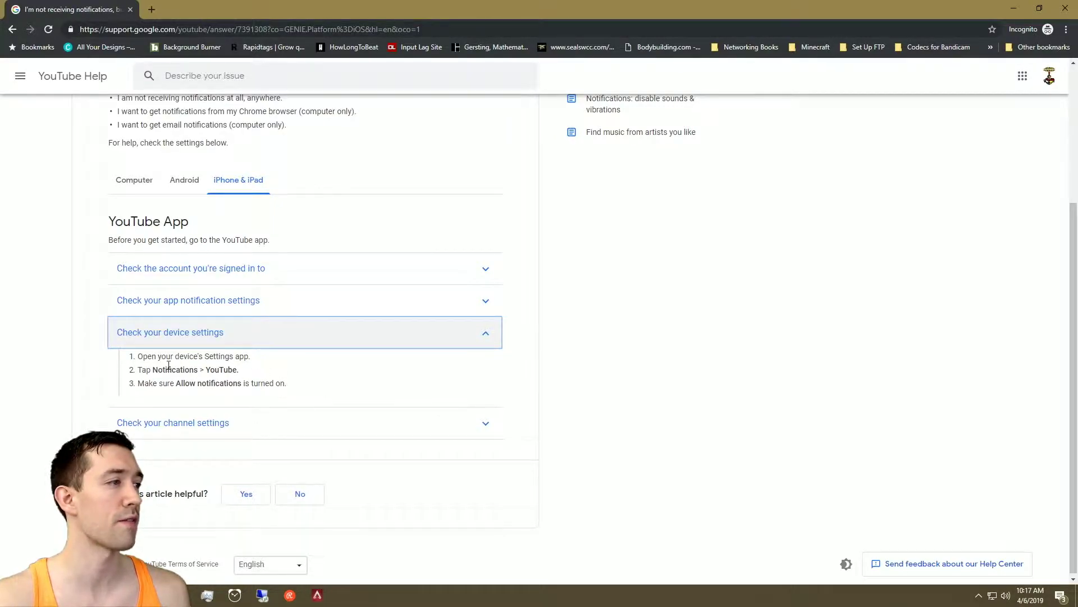
left_click(166, 332)
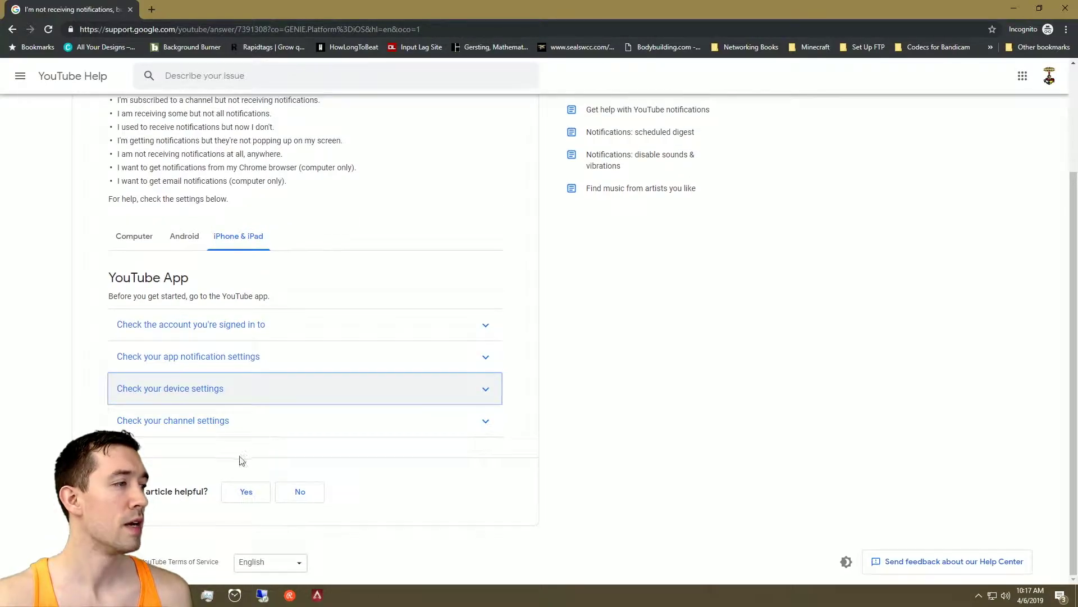
left_click(210, 424)
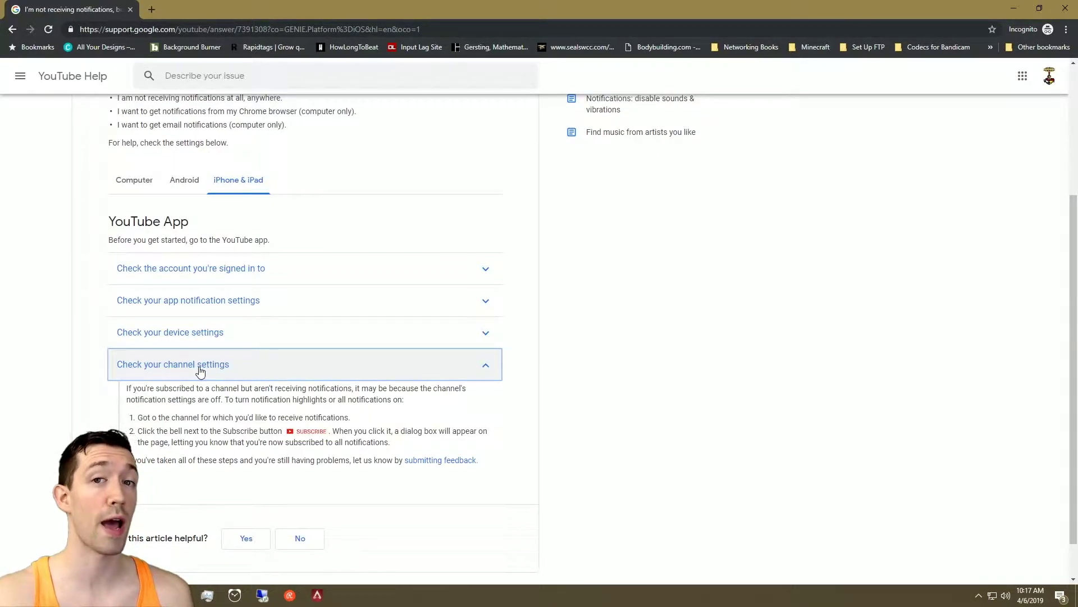